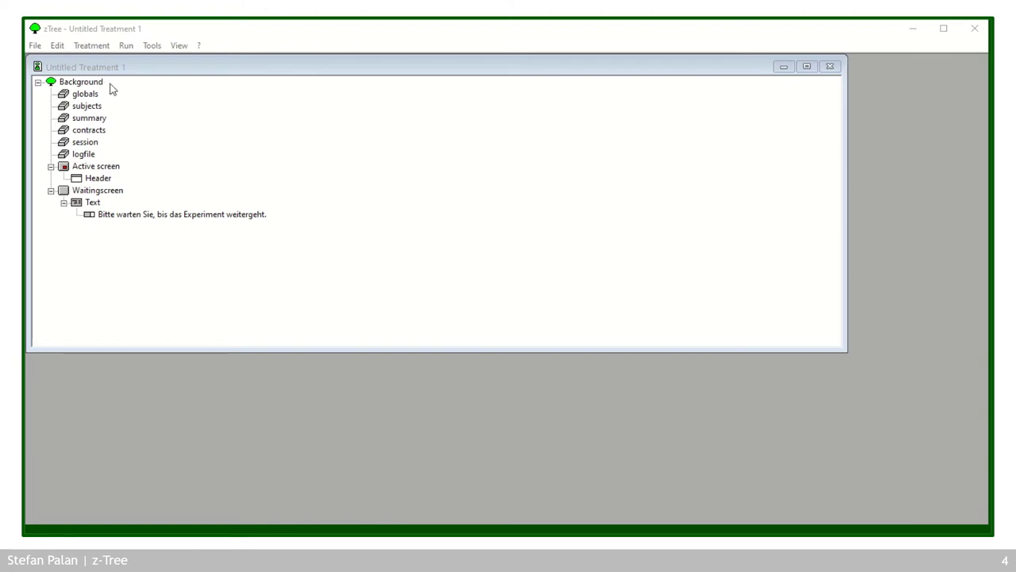
# Step: Set the Background to 8 subjects, 4 groups and 8 paying periods
pyautogui.doubleClick(84, 85)
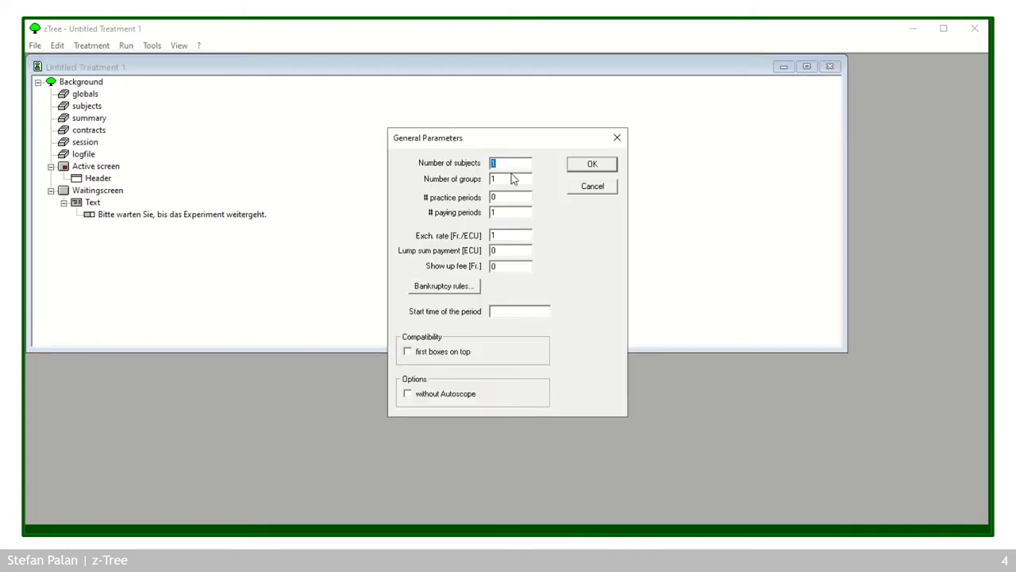
pyautogui.write('8')
pyautogui.press('Tab')
pyautogui.write('4')
pyautogui.press('Tab')
pyautogui.press('Tab')
pyautogui.write('8')
pyautogui.click(591, 164)
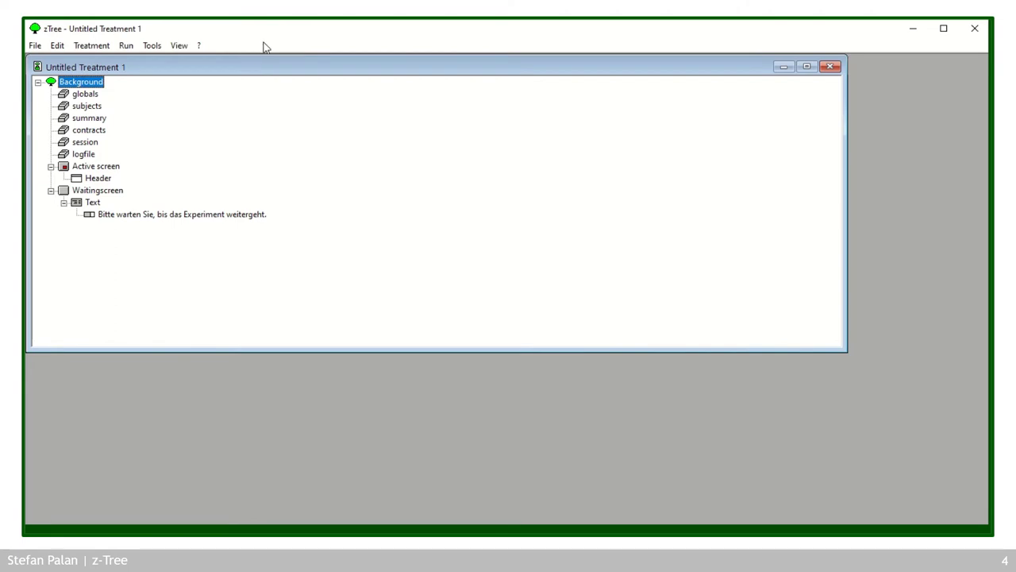
# Step: Open the treatment's Parameter Table showing subjects S 1–S 8 over periods 1–8
pyautogui.click(91, 47)
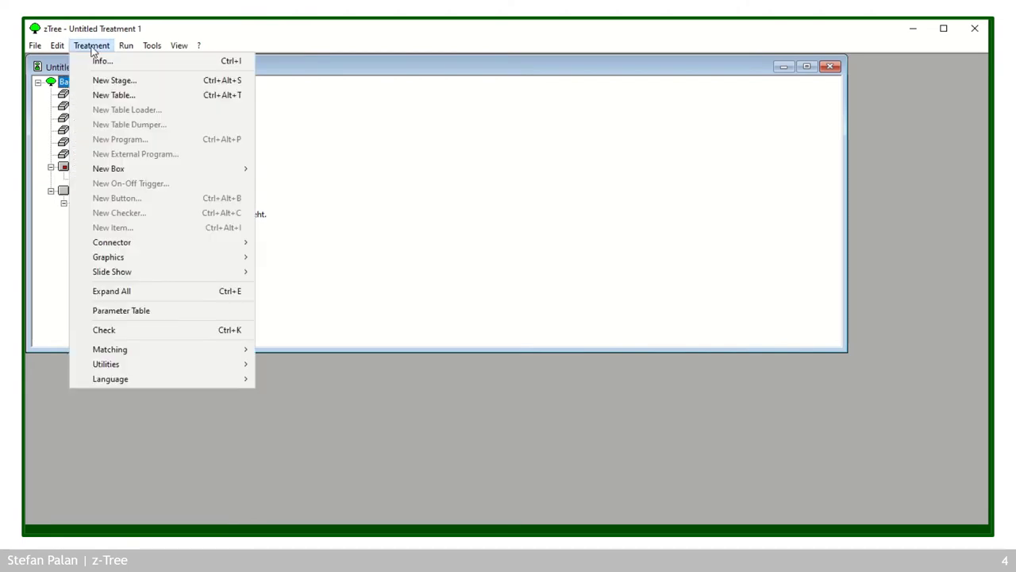
pyautogui.click(133, 316)
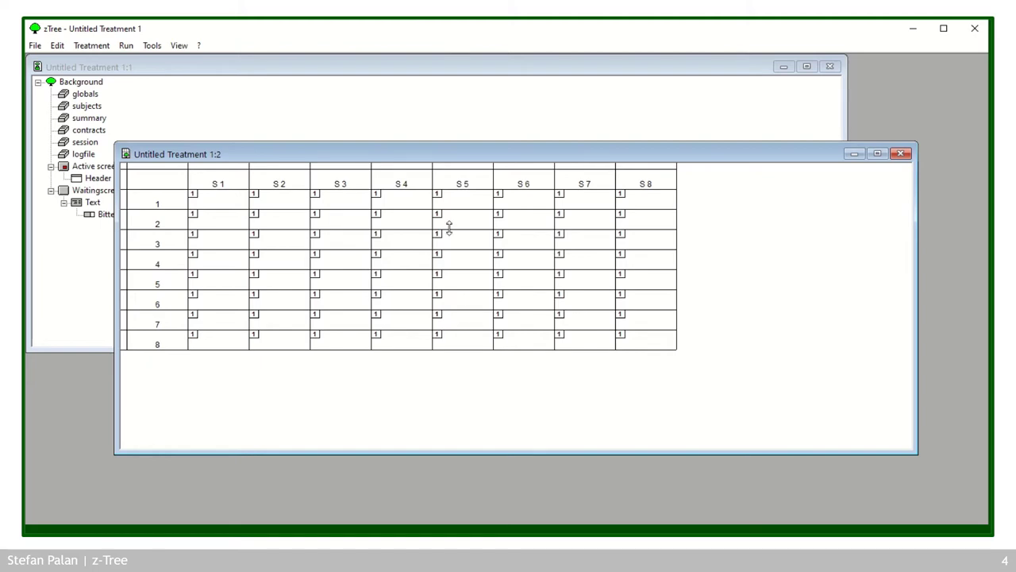
# Step: Assign S 1 and S 2 to group 2 in period 1, then select periods 1–7 for all subjects
pyautogui.doubleClick(211, 206)
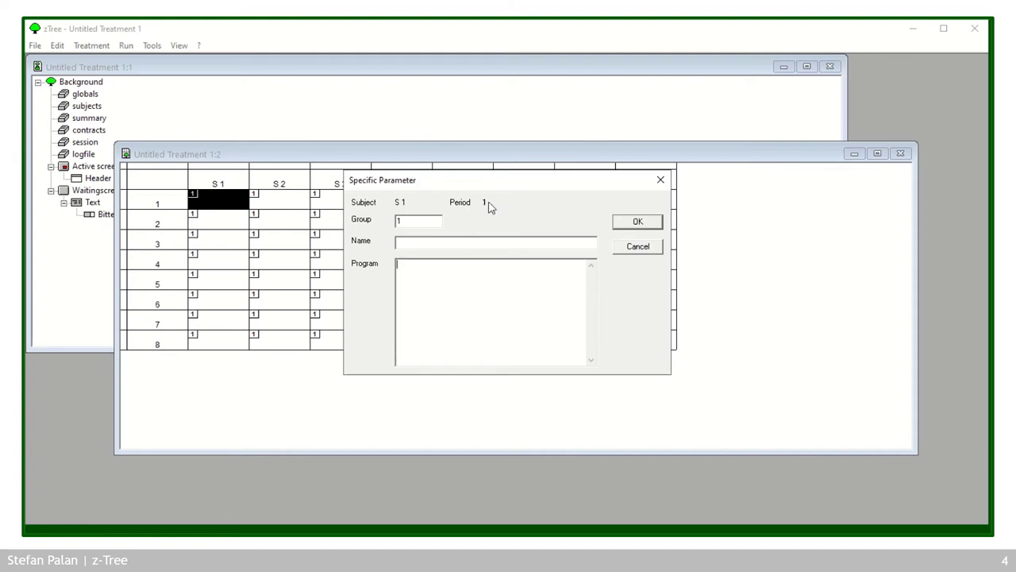
pyautogui.doubleClick(406, 223)
pyautogui.write('2')
pyautogui.click(638, 222)
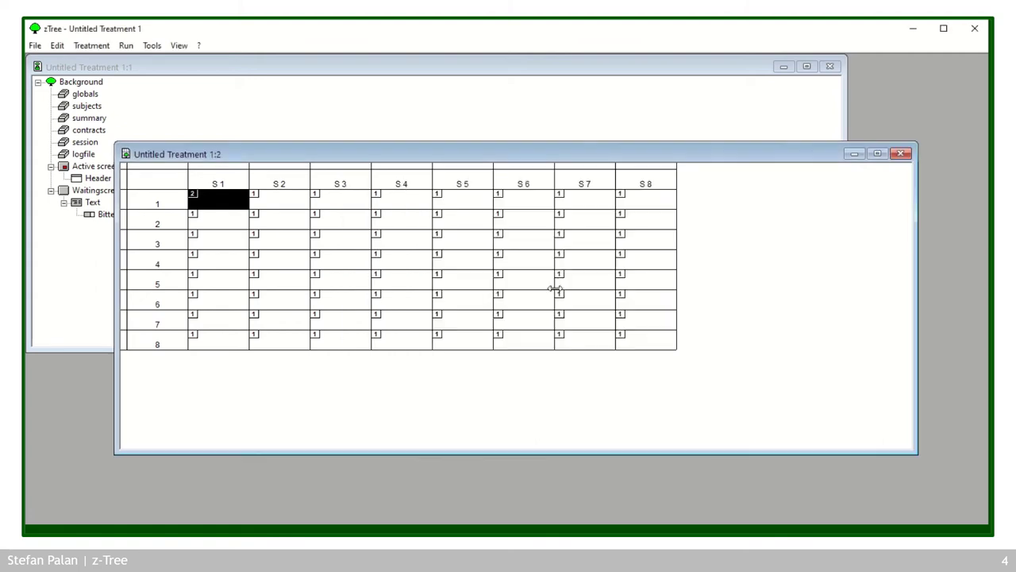
pyautogui.doubleClick(286, 207)
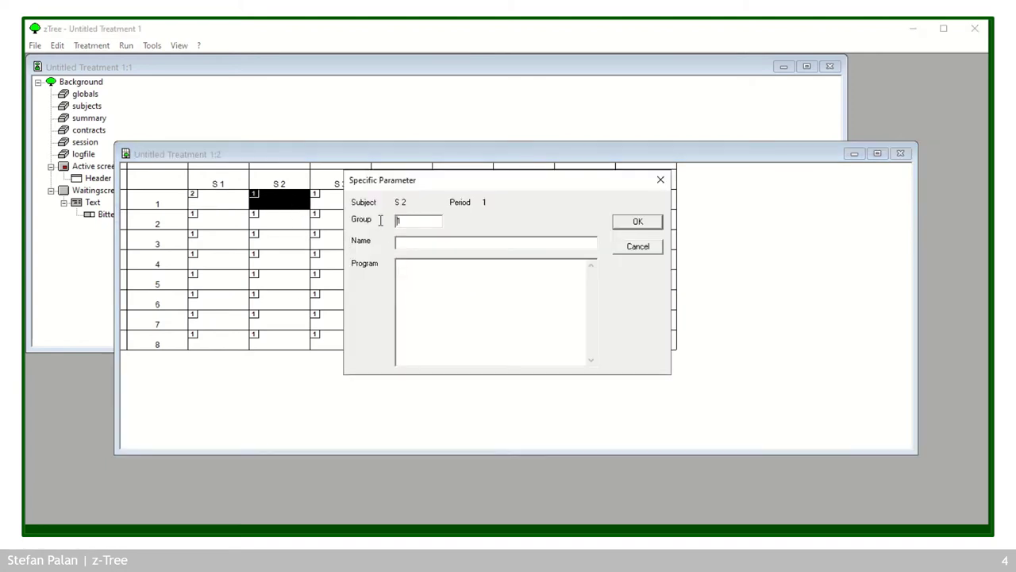
pyautogui.write('2')
pyautogui.click(639, 222)
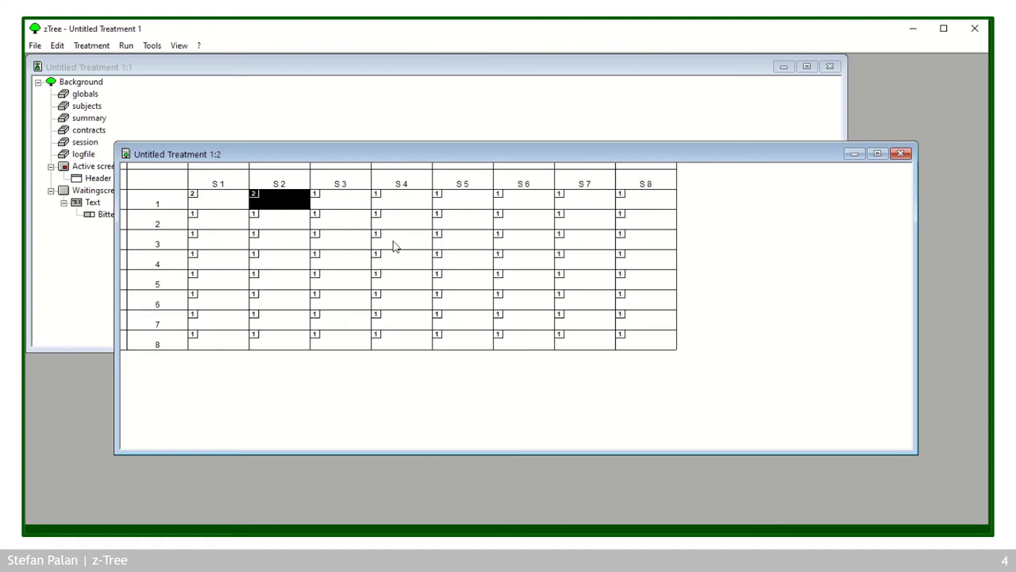
pyautogui.moveTo(222, 209); pyautogui.dragTo(645, 318)
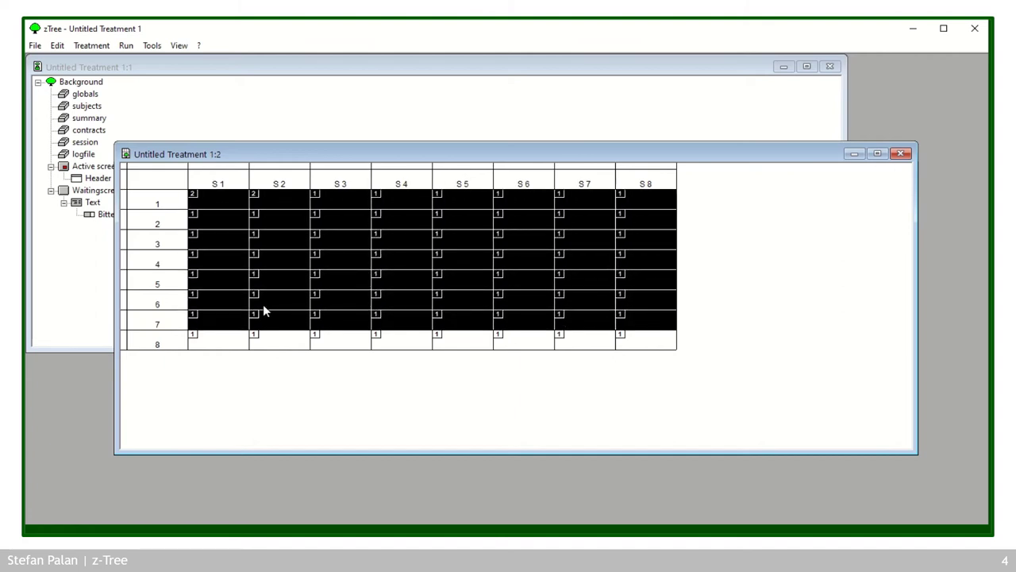
# Step: Apply partner matching to periods 1–7 for all eight subjects
pyautogui.click(101, 49)
pyautogui.moveTo(113, 185)
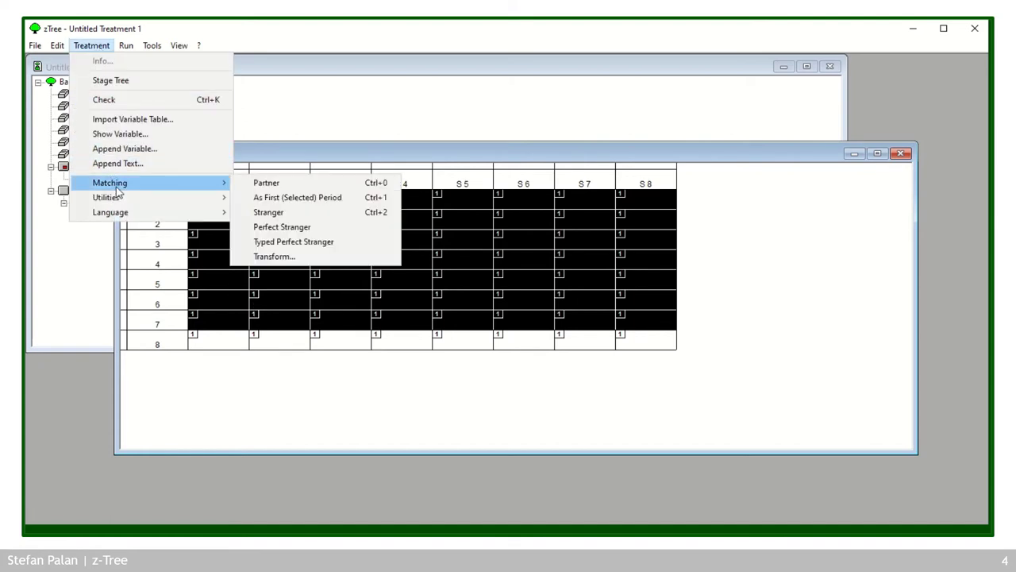
pyautogui.click(336, 188)
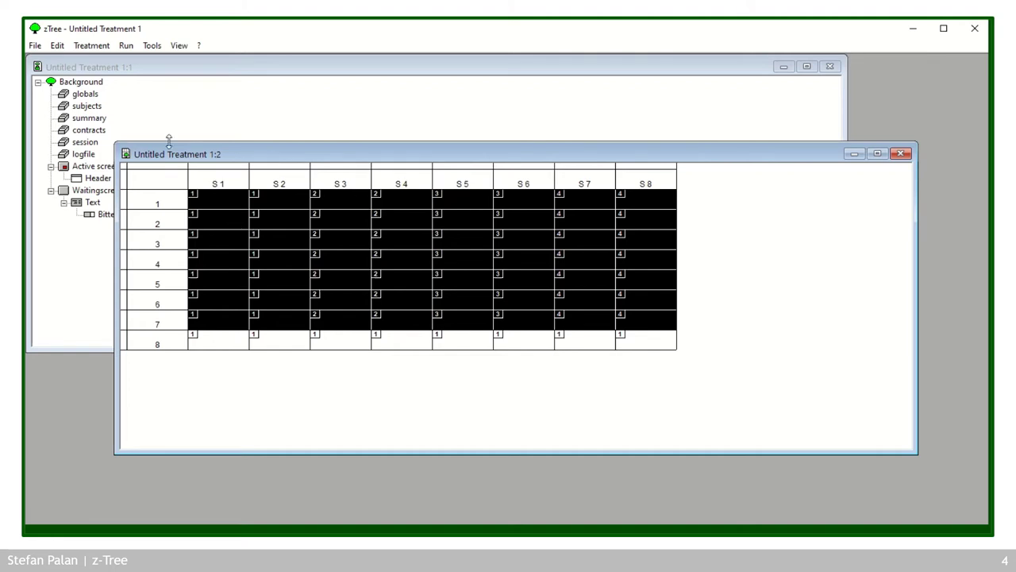
# Step: Apply stranger matching to periods 1–7, randomly shuffling groups each period
pyautogui.click(91, 46)
pyautogui.moveTo(132, 188)
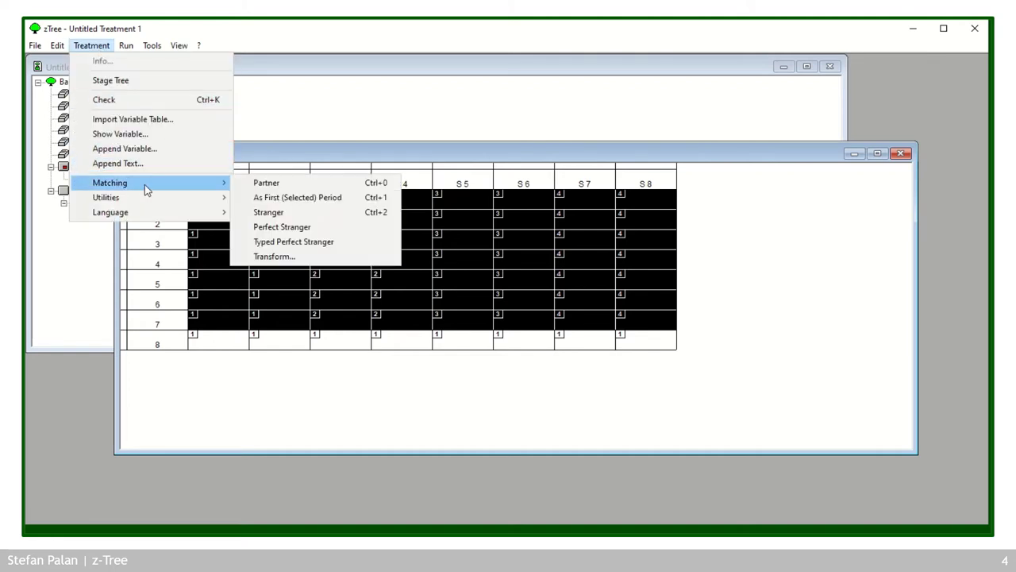
pyautogui.click(291, 221)
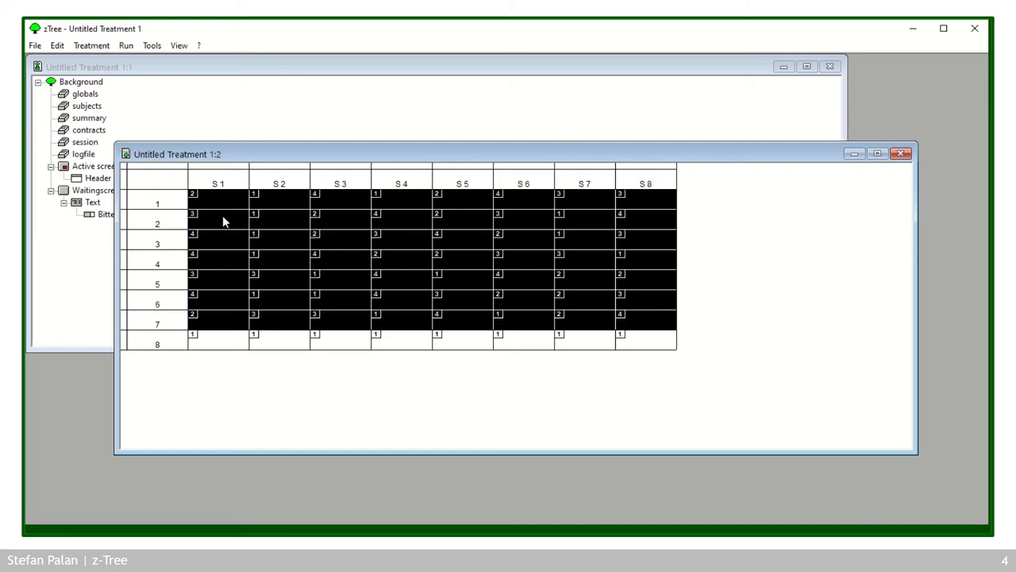
# Step: Apply perfect stranger matching to periods 1–7, accepting the lengthy calculation
pyautogui.click(91, 45)
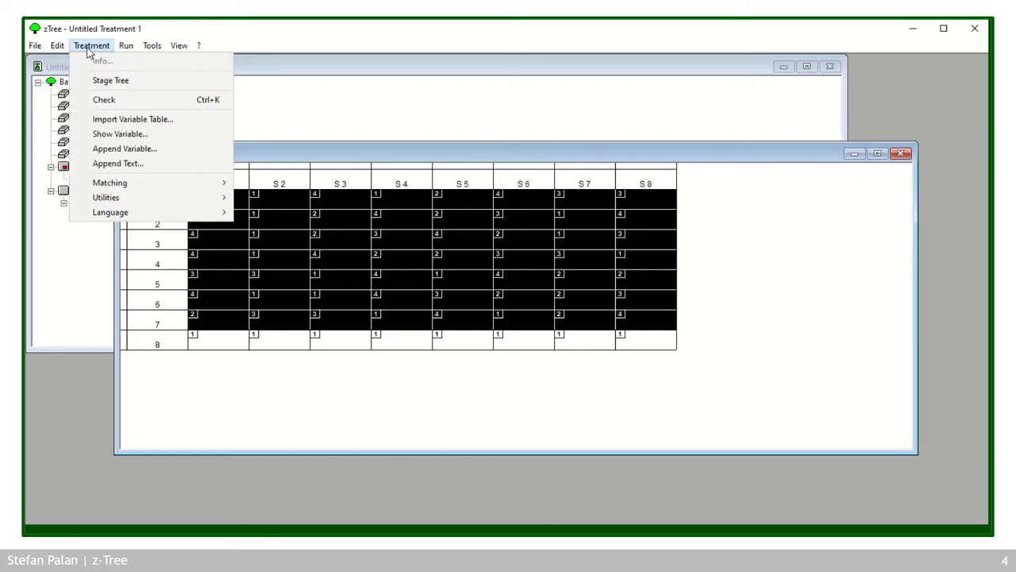
pyautogui.moveTo(131, 185)
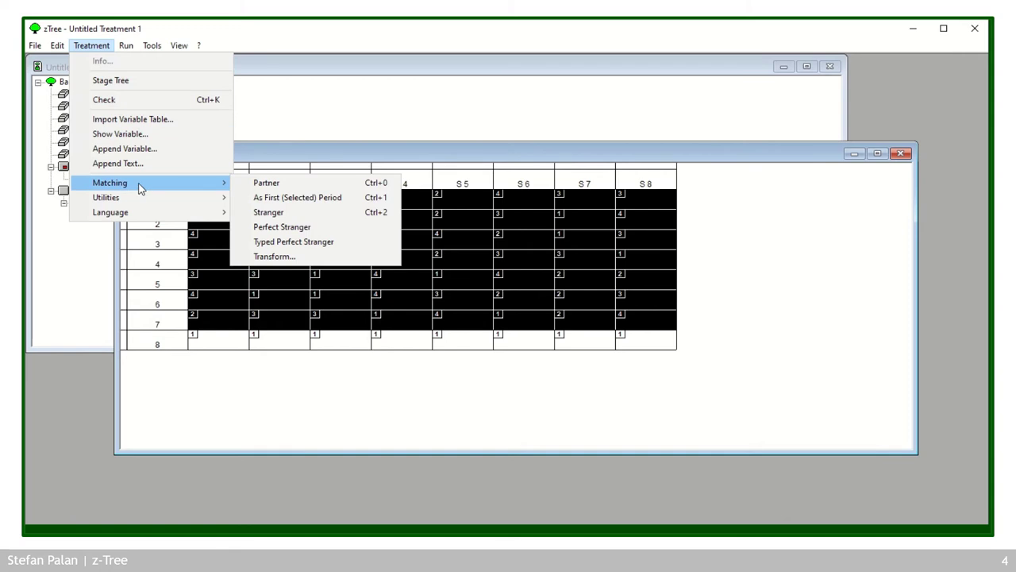
pyautogui.click(327, 229)
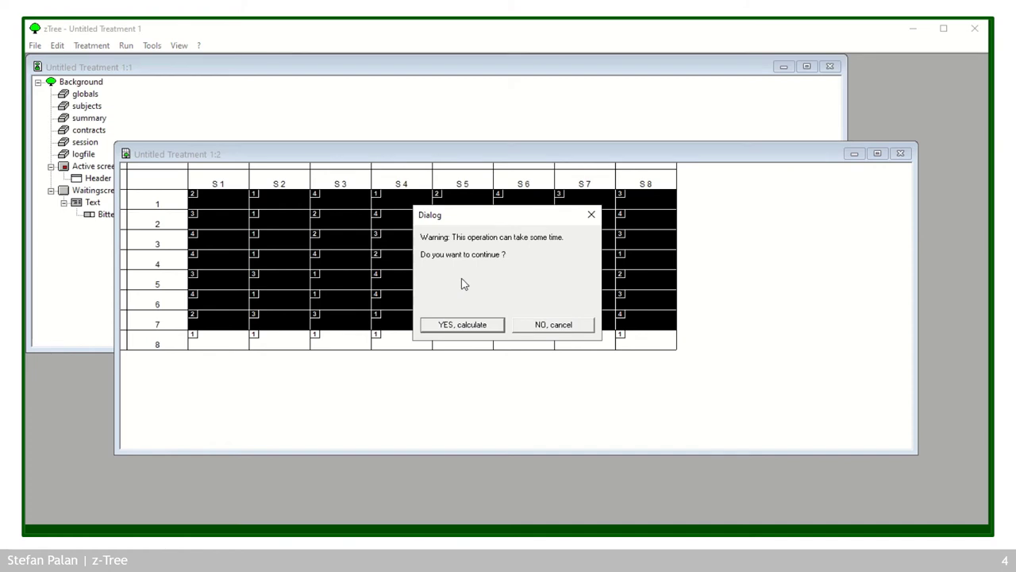
pyautogui.click(464, 326)
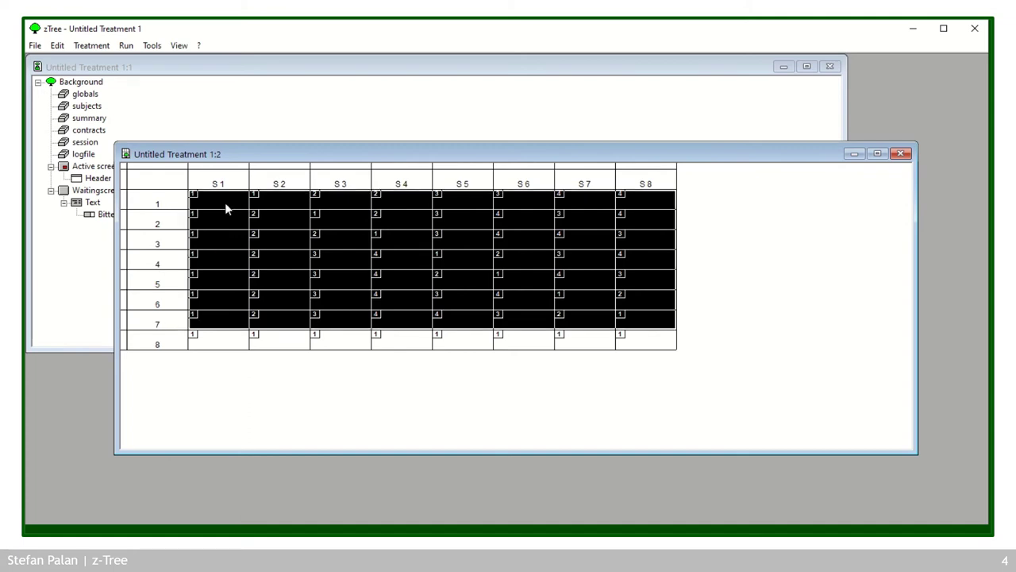
pyautogui.moveTo(645, 340); pyautogui.dragTo(218, 196)
pyautogui.click(93, 45)
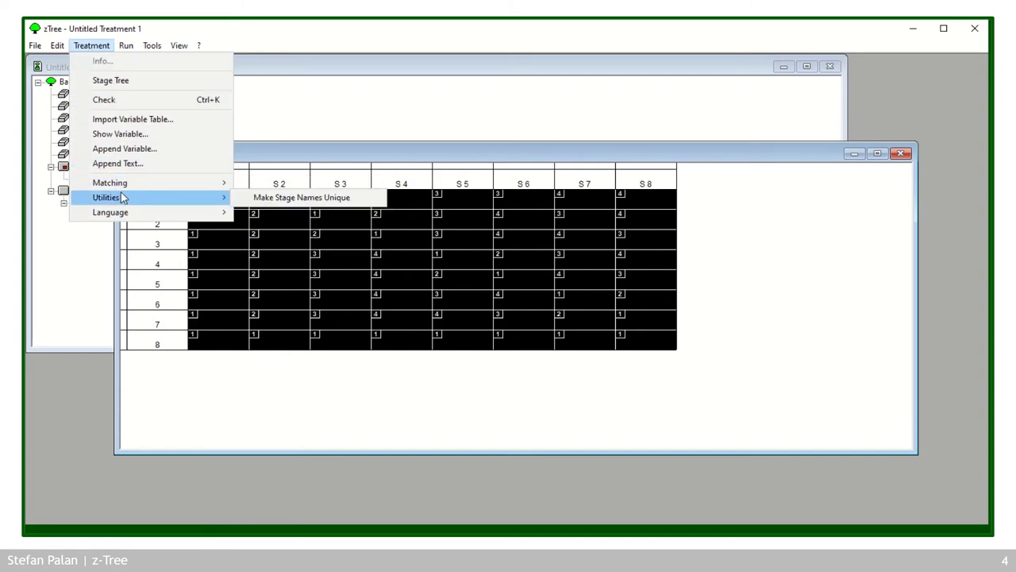
pyautogui.moveTo(126, 185)
pyautogui.click(292, 228)
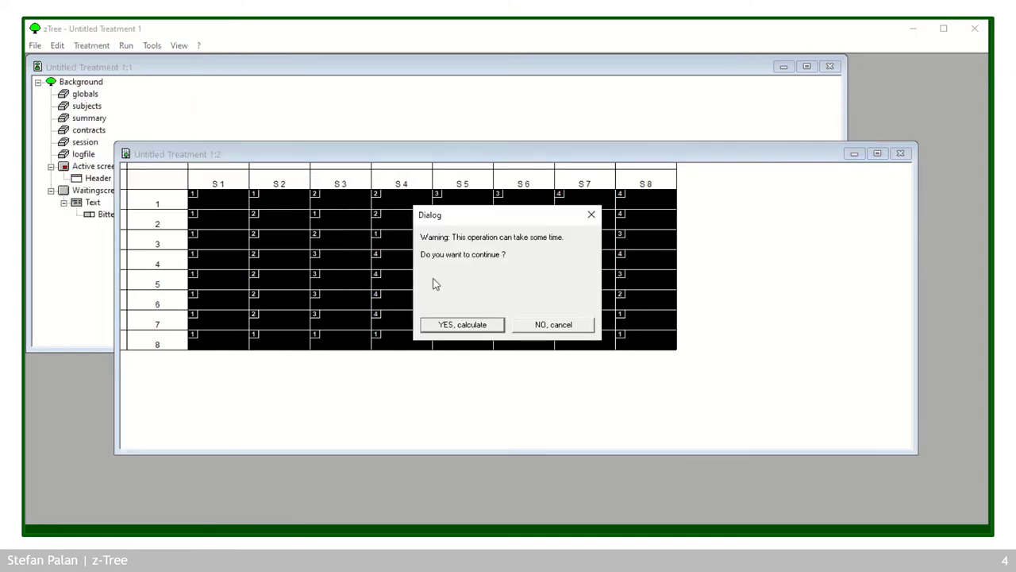
pyautogui.click(464, 325)
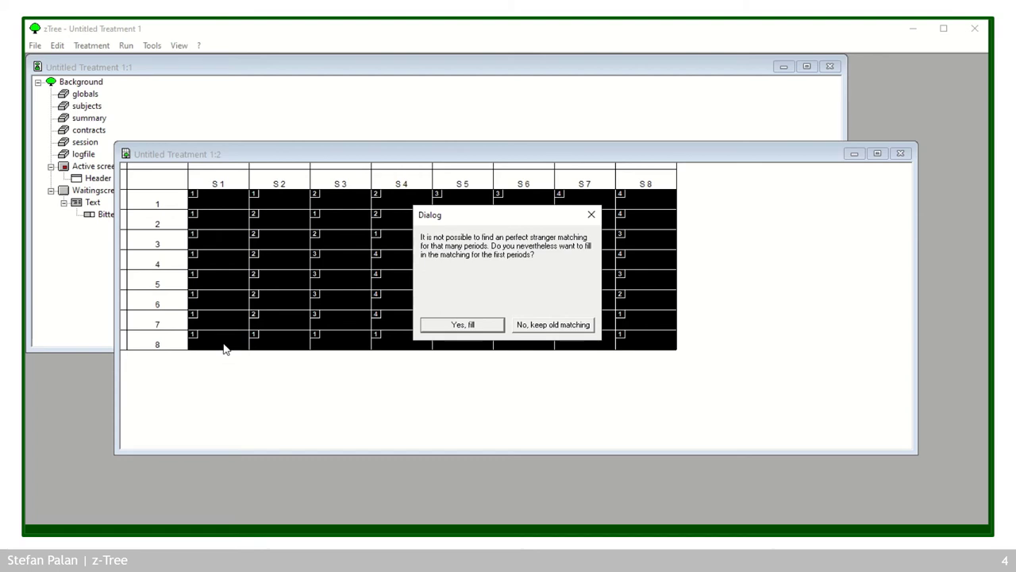
pyautogui.click(590, 215)
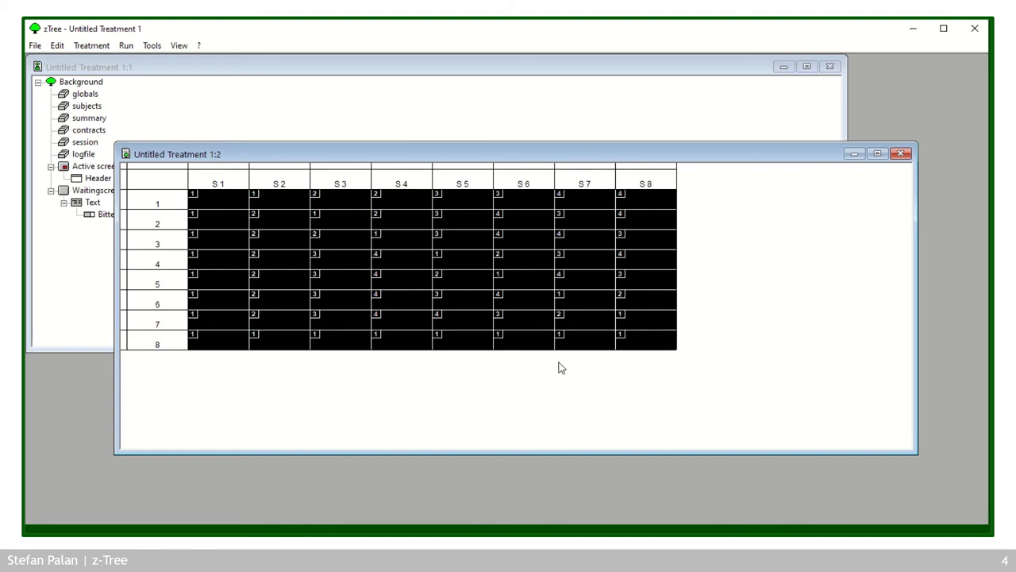
pyautogui.doubleClick(204, 200)
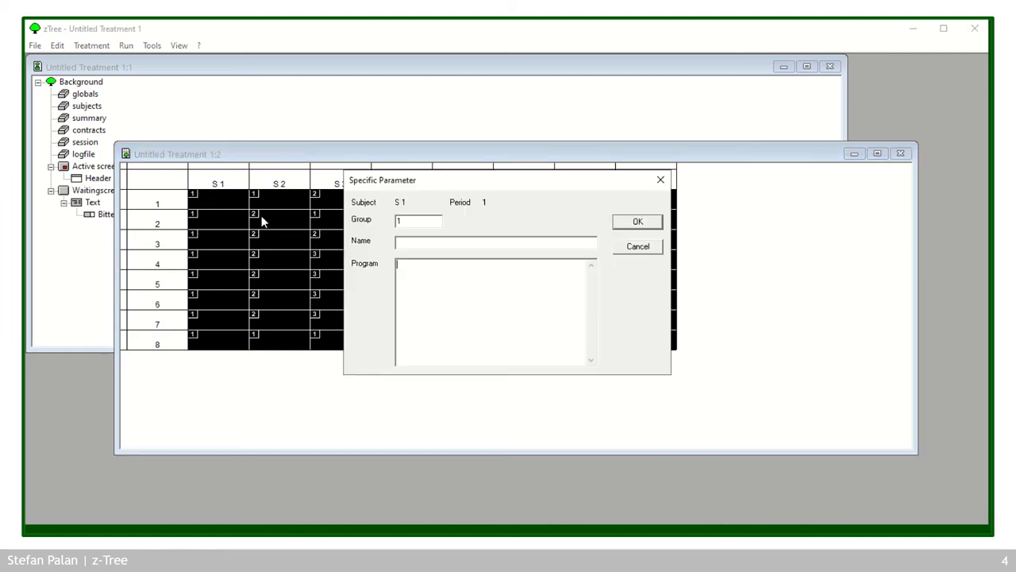
pyautogui.click(631, 252)
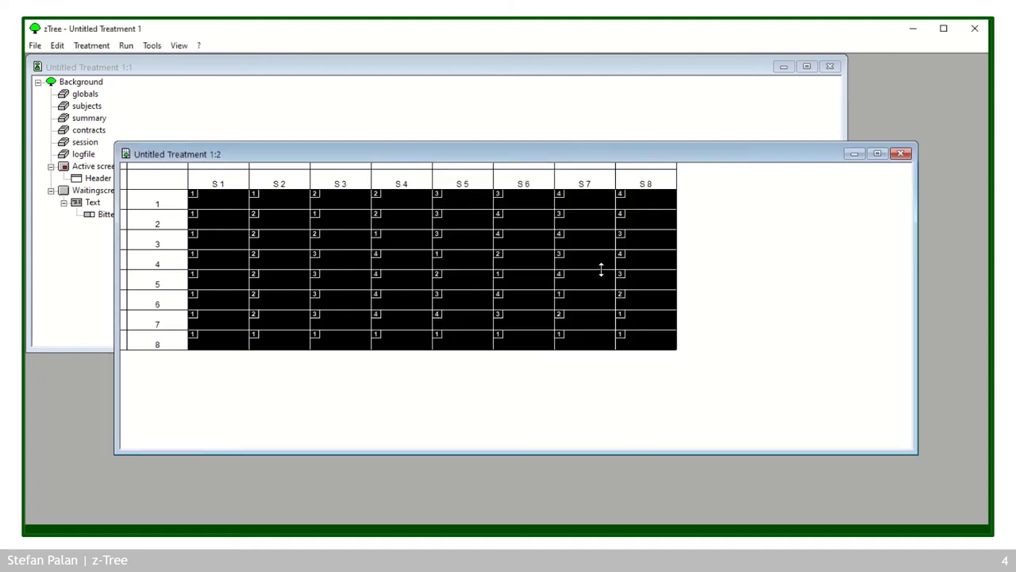